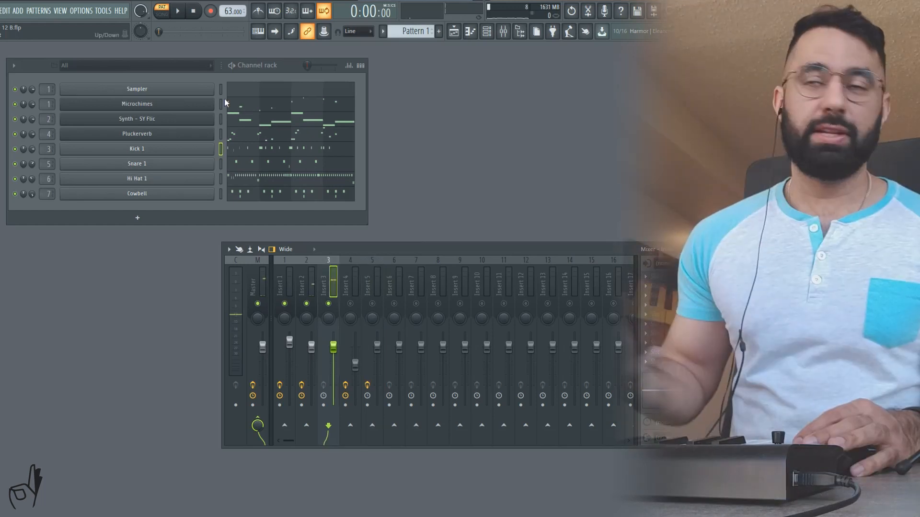
Review the Kick 1 notes in the piano roll while the pattern plays.
click(252, 150)
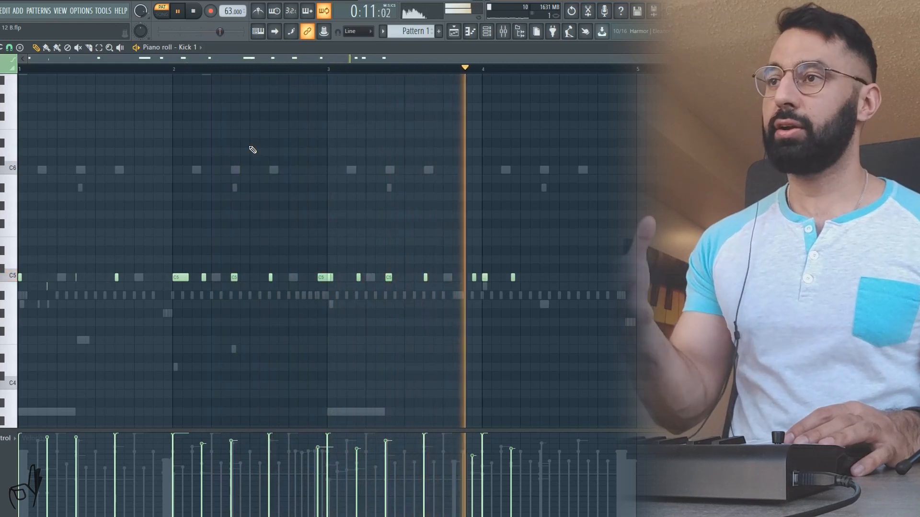
key(space)
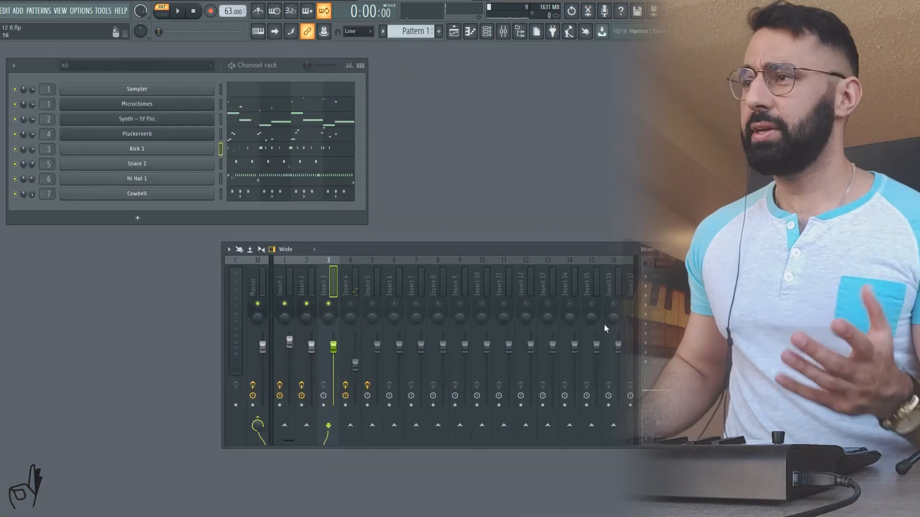
Load FabFilter Pro-Q 2 in the first effect slot of Insert 3 and play the pattern through it.
click(659, 263)
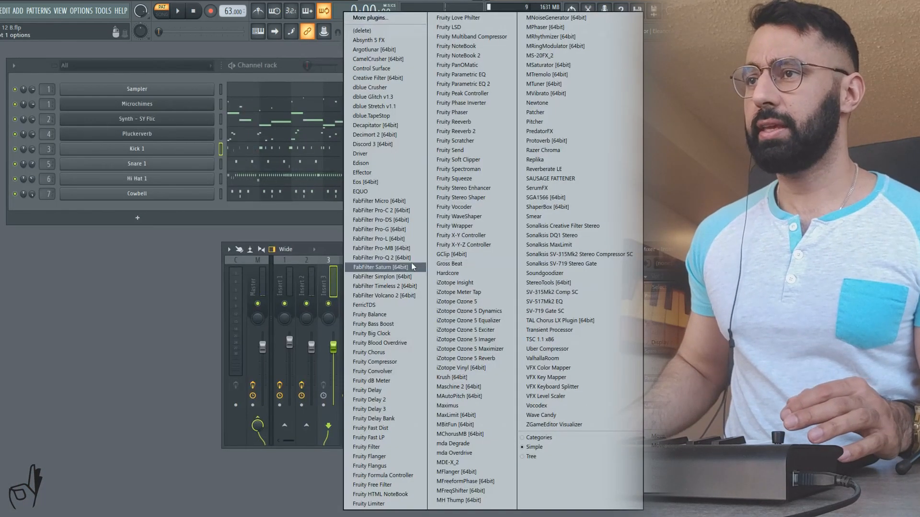
click(381, 257)
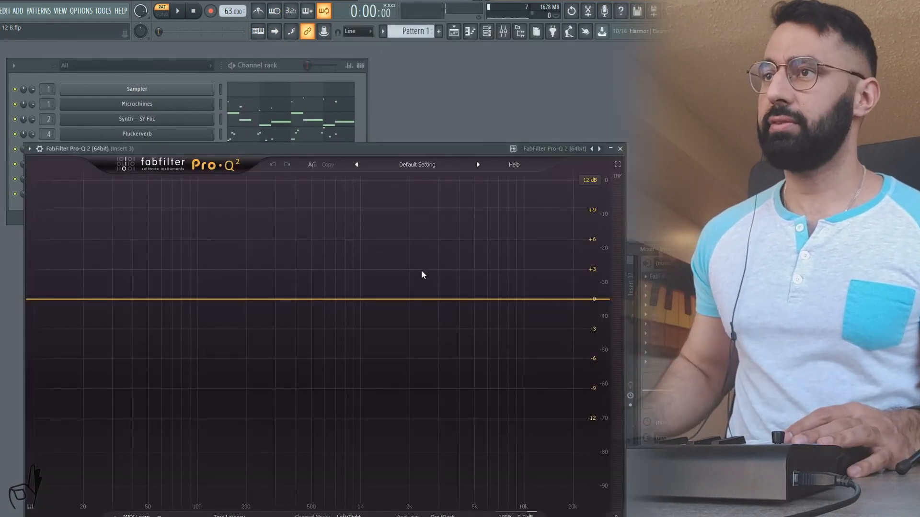
drag(404, 150, 421, 105)
key(space)
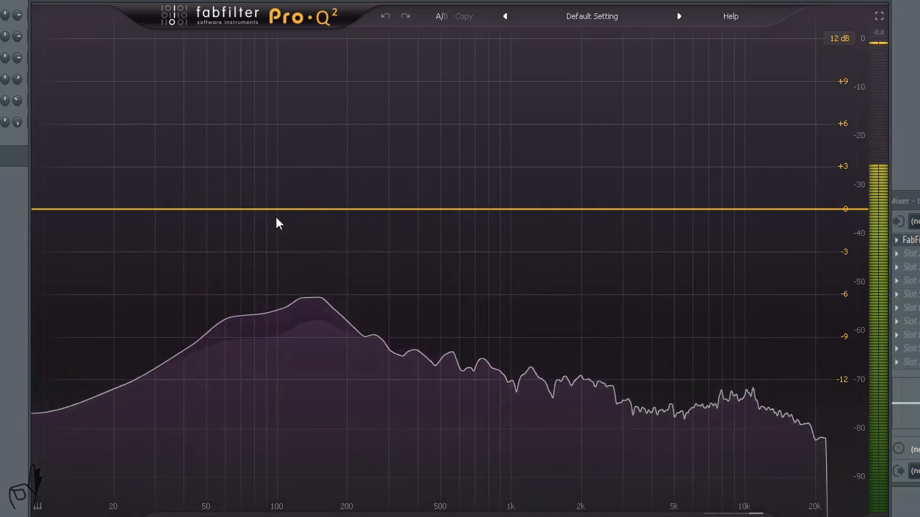
Shape the kick's EQ with a bell boost of about 3.5 dB at 106 Hz, a low cut near 37 Hz and a high cut.
drag(281, 209, 283, 160)
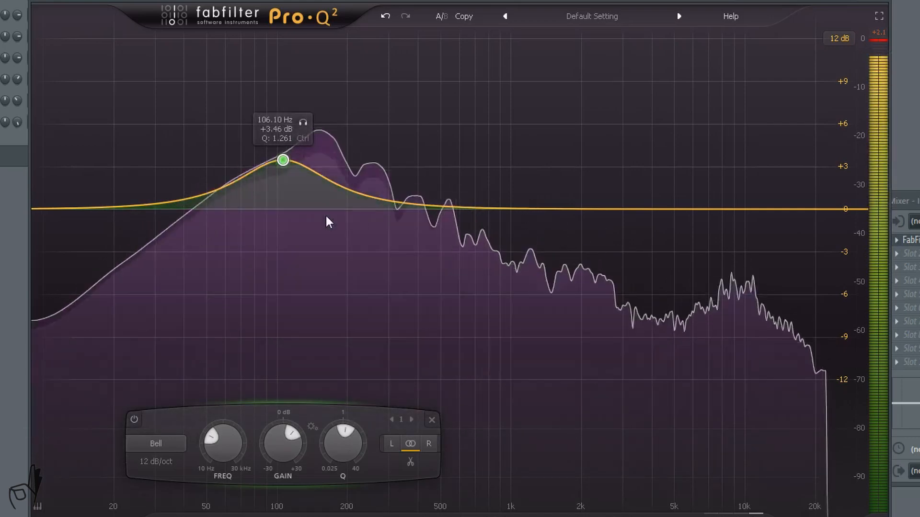
double_click(50, 210)
drag(50, 209, 183, 201)
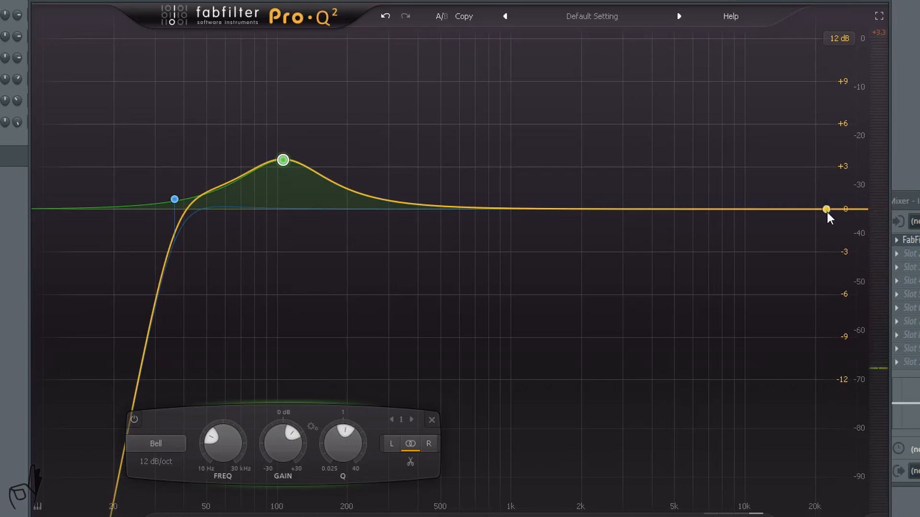
key(space)
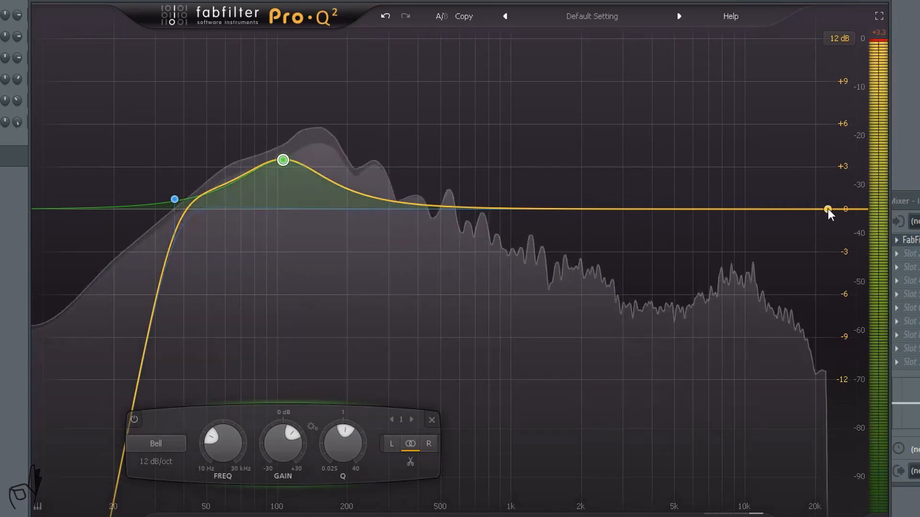
drag(827, 209, 432, 189)
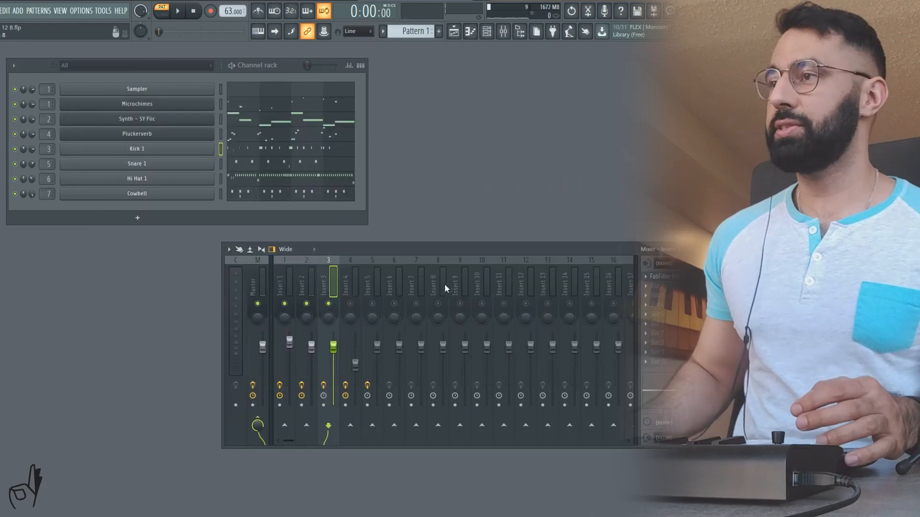
Add Fruity Bass Boost in the second effect slot of Insert 3 and adjust its amount and frequency during playback.
click(646, 288)
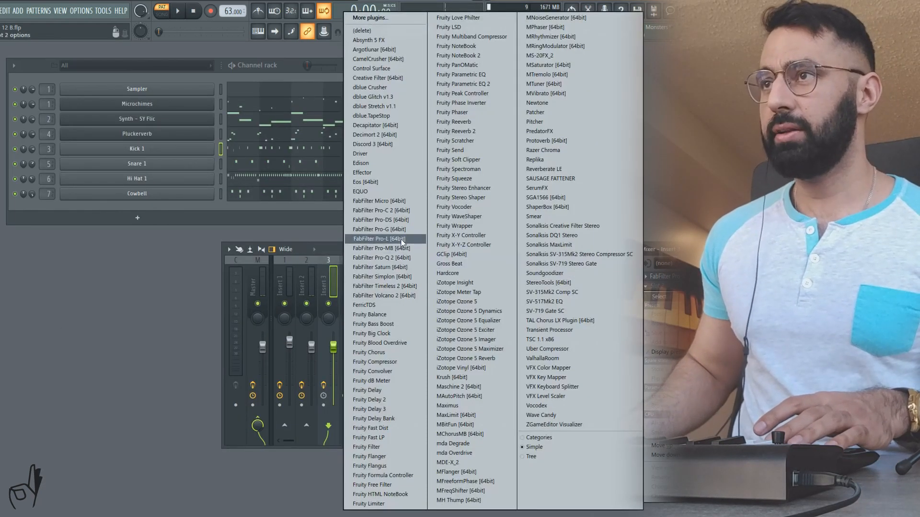
click(399, 324)
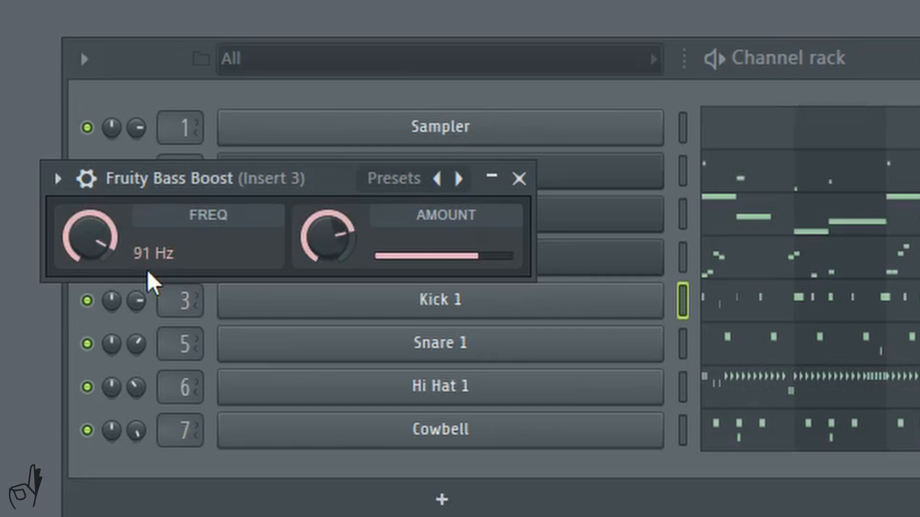
key(space)
drag(353, 246, 353, 238)
drag(90, 237, 90, 233)
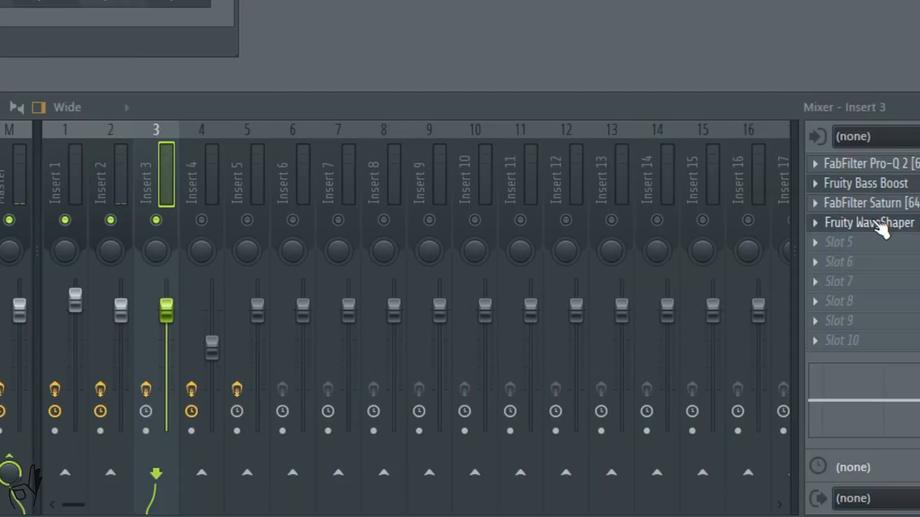
Open Fruity WaveShaper on Insert 3 and raise the lower point of its shaping curve.
click(658, 174)
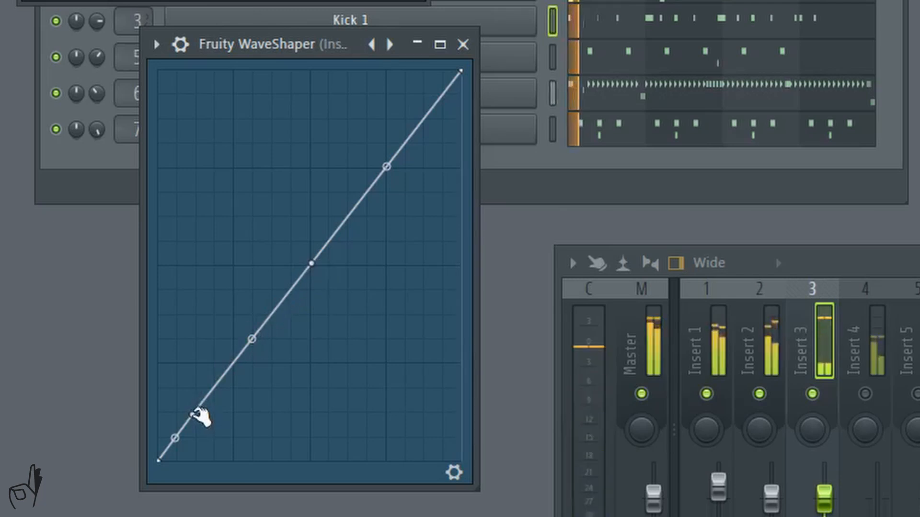
drag(194, 414, 204, 353)
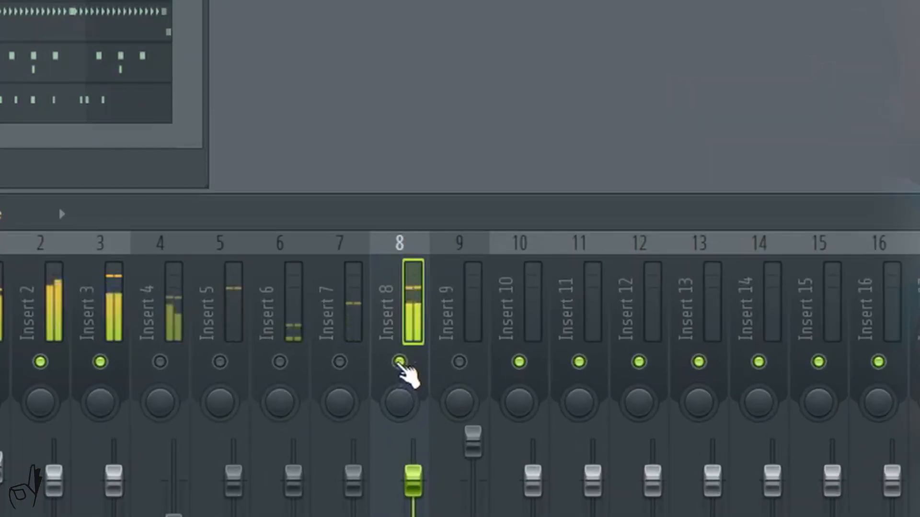
Compare the kick layers with Insert 8 muted and unmuted, and listen to the whole pattern.
click(400, 363)
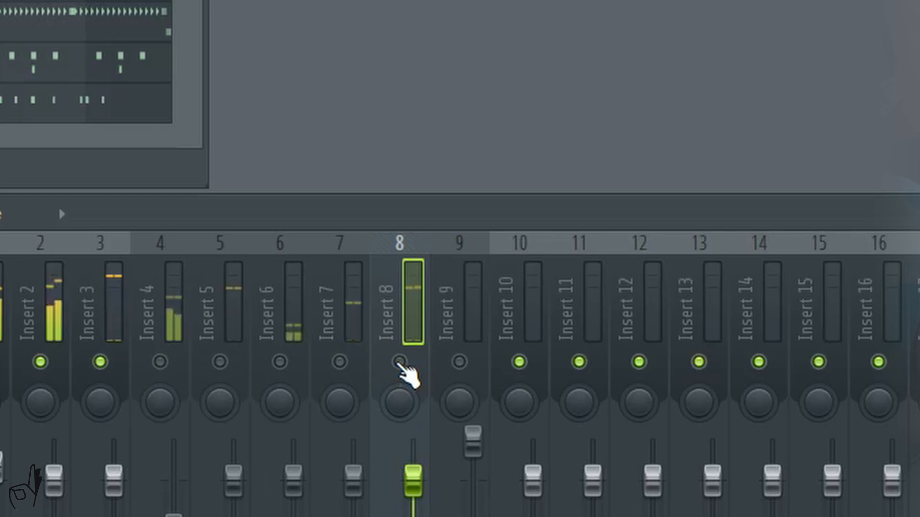
click(399, 363)
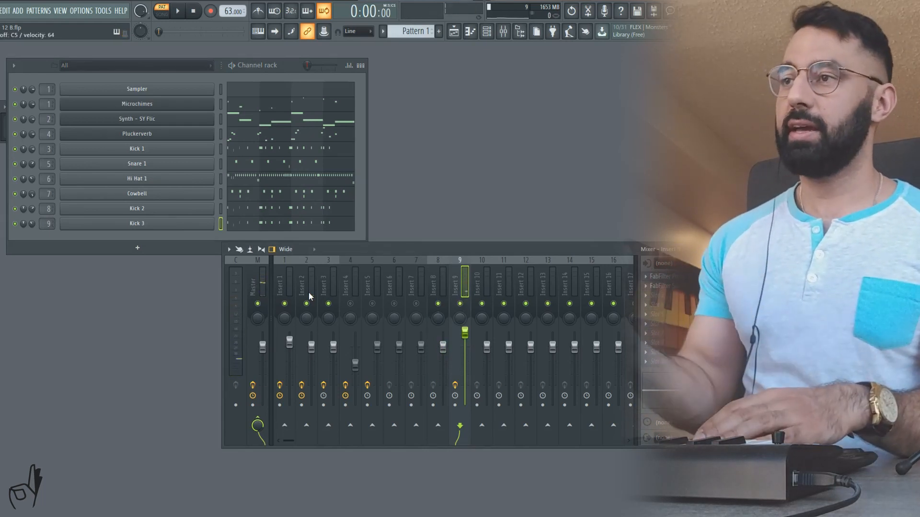
key(space)
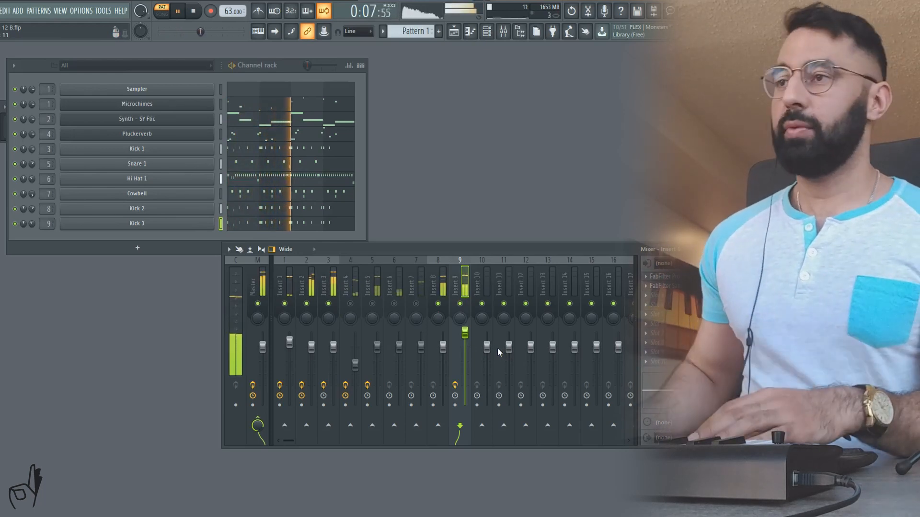
key(space)
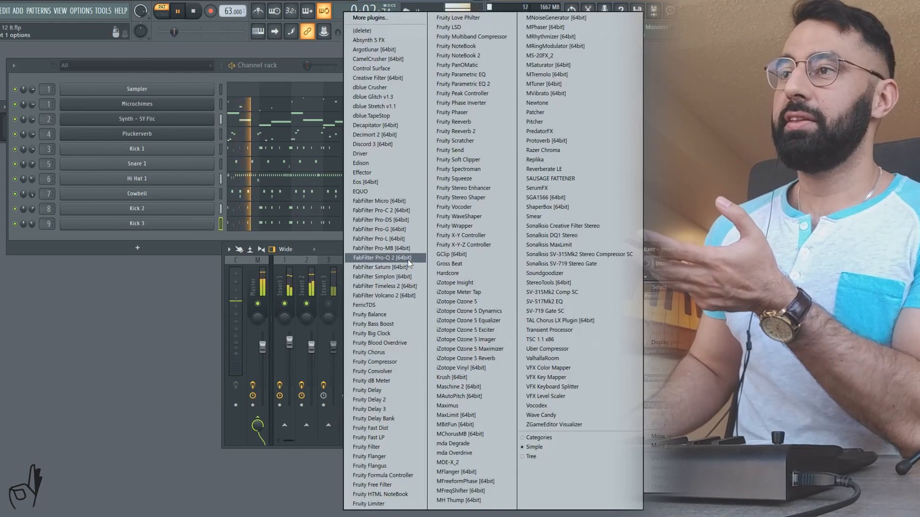
Load FabFilter Pro-Q 2 on Insert 5 and add a 30 dB/oct low cut at about 93 Hz.
click(407, 260)
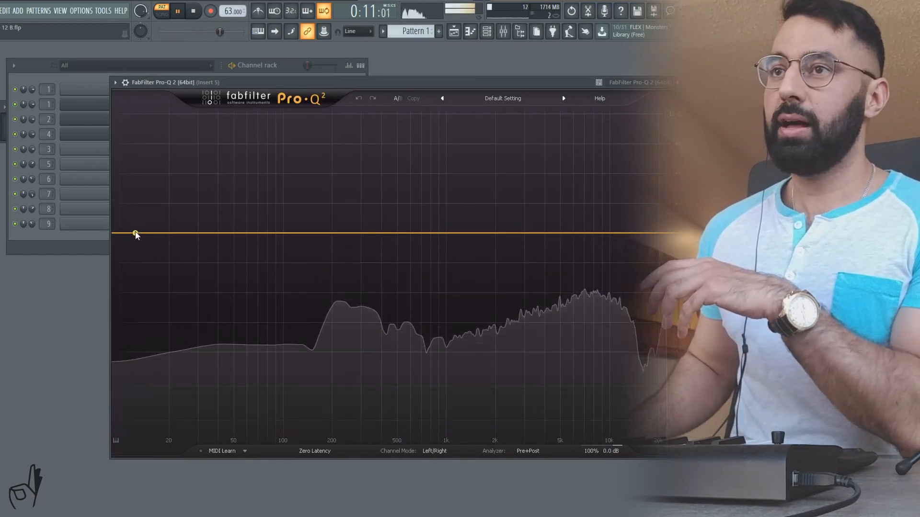
drag(136, 233, 277, 233)
scroll(241, 235, up, 3)
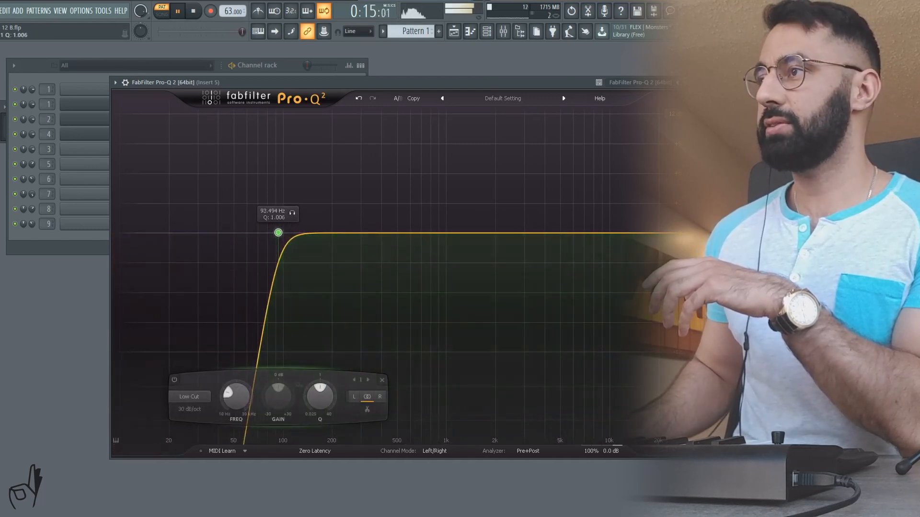
Add a 36 dB/oct high cut at about 17.6 kHz and lower the low cut to about 77 Hz.
click(683, 233)
drag(666, 235, 650, 233)
scroll(650, 233, up, 2)
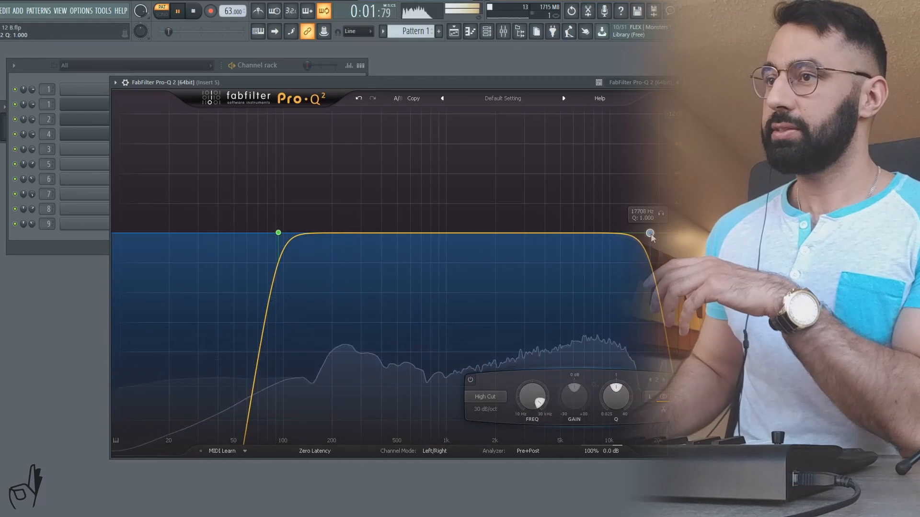
drag(278, 233, 264, 233)
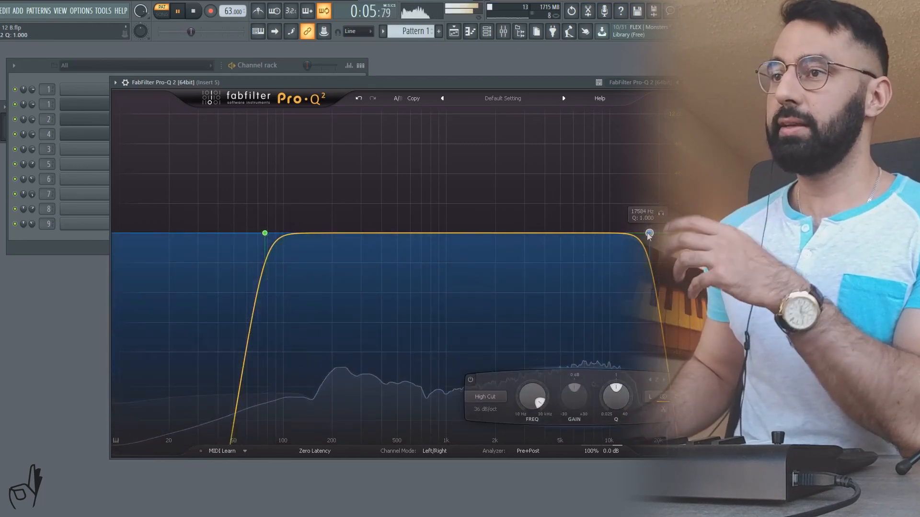
Add a bell boost of about 3.6 dB near 230 Hz and move the low cut to about 87 Hz.
drag(342, 234, 342, 201)
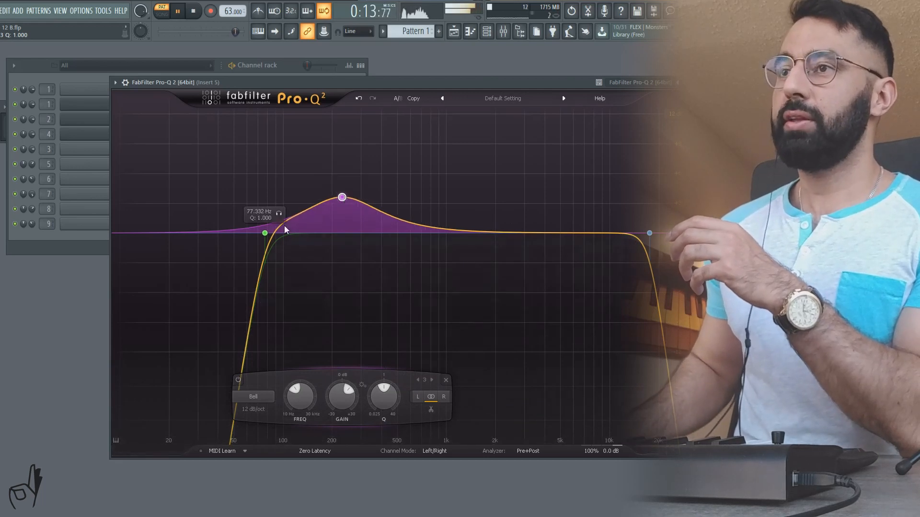
drag(266, 234, 274, 234)
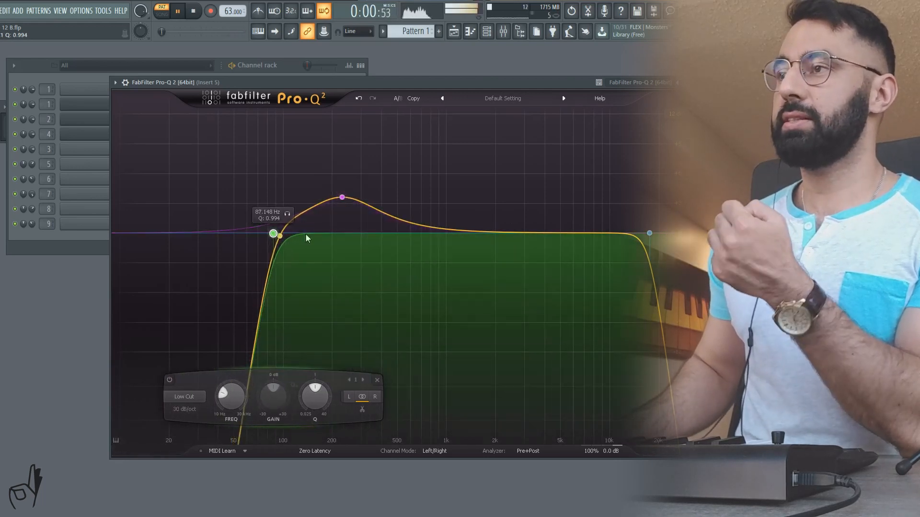
Add a bell boost of about 3.7 dB near 7.35 kHz with a Q of about 1.56, and close the equalizer.
double_click(576, 233)
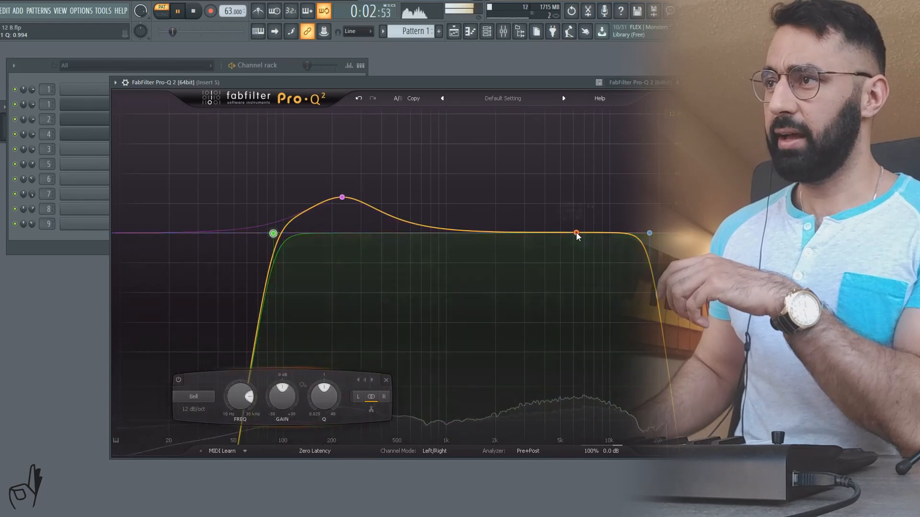
drag(576, 233, 590, 201)
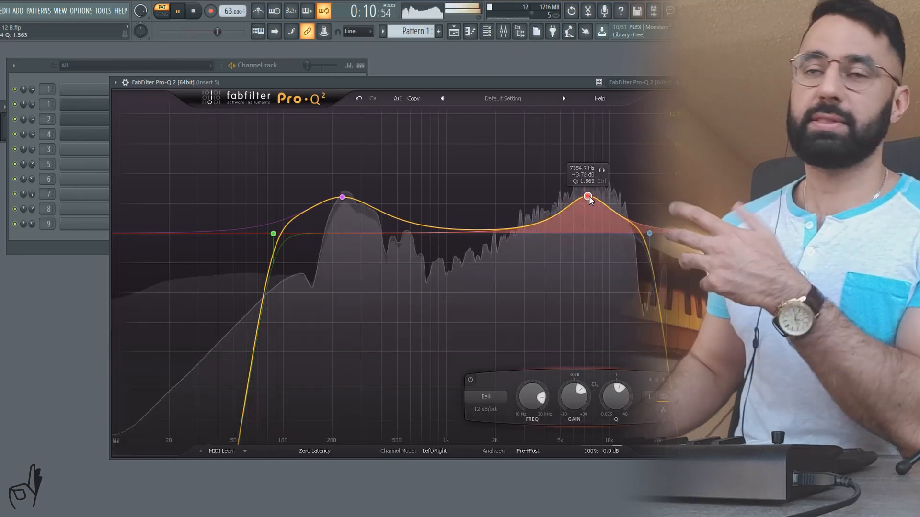
key(space)
key(Escape)
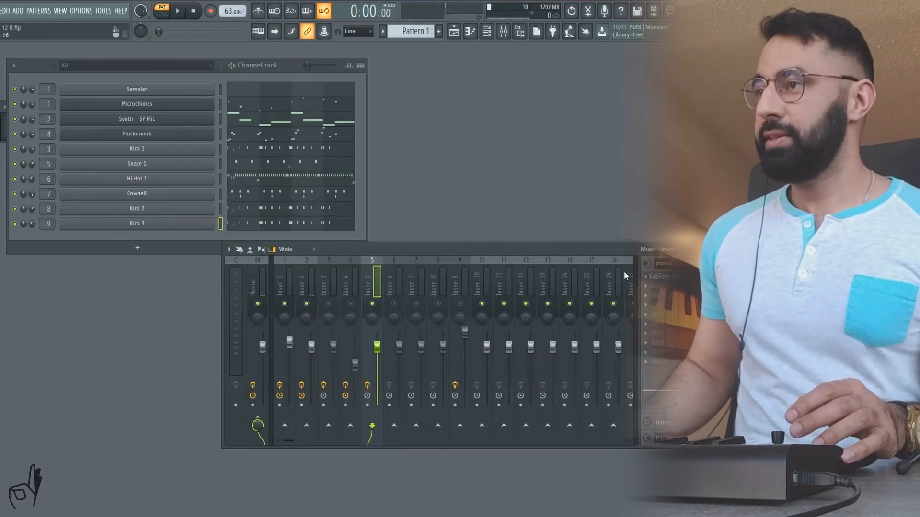
Load CamelCrusher in Insert 5's second effect slot, with Volume at maximum and the distortion, filter, compressor and Mix knobs at minimum.
click(647, 287)
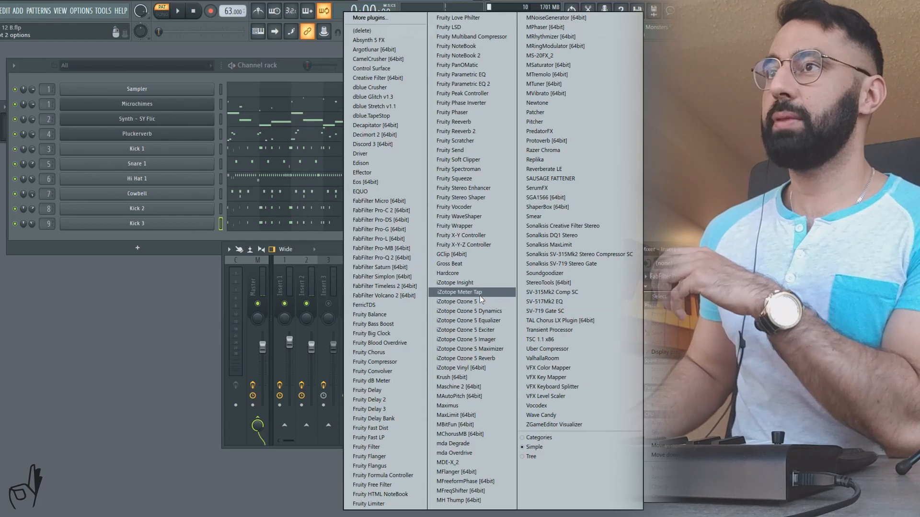
click(391, 62)
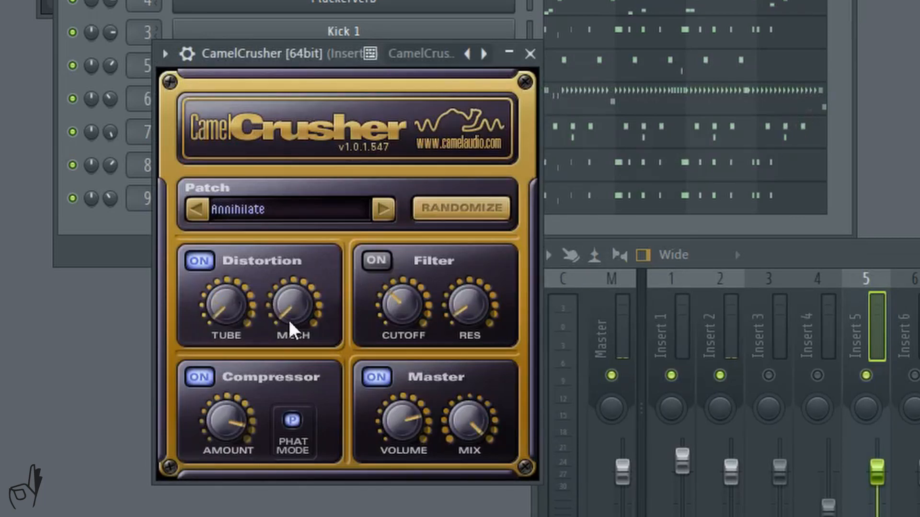
drag(400, 307, 383, 348)
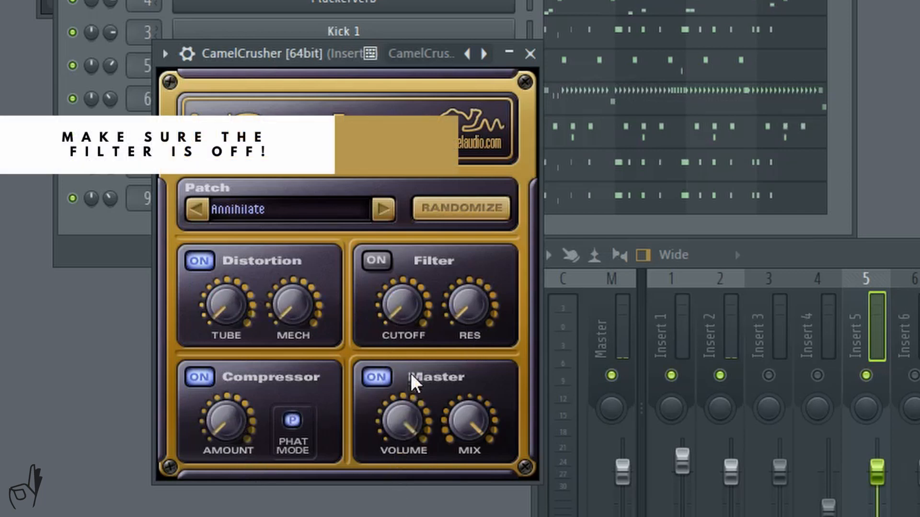
drag(472, 414, 472, 436)
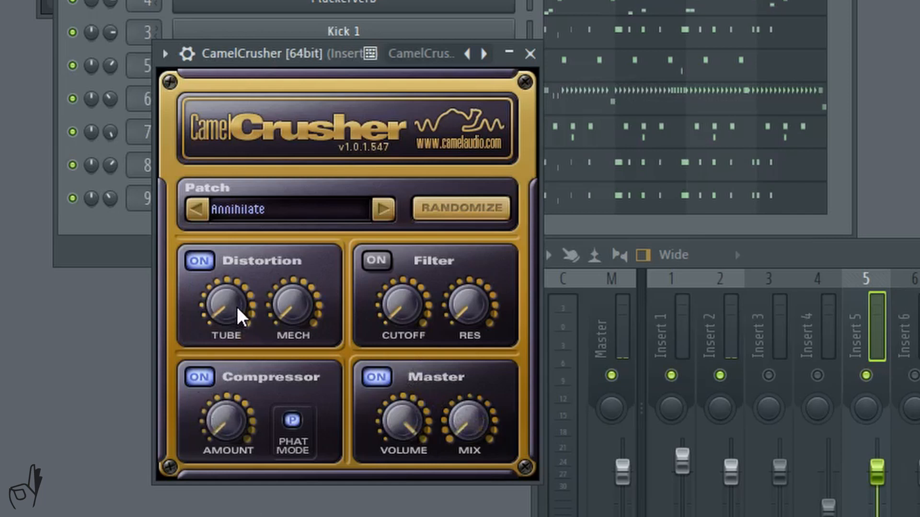
Raise CamelCrusher's Tube, Mech and compressor Amount slightly and bring the Mix up to about halfway during playback.
drag(284, 308, 288, 286)
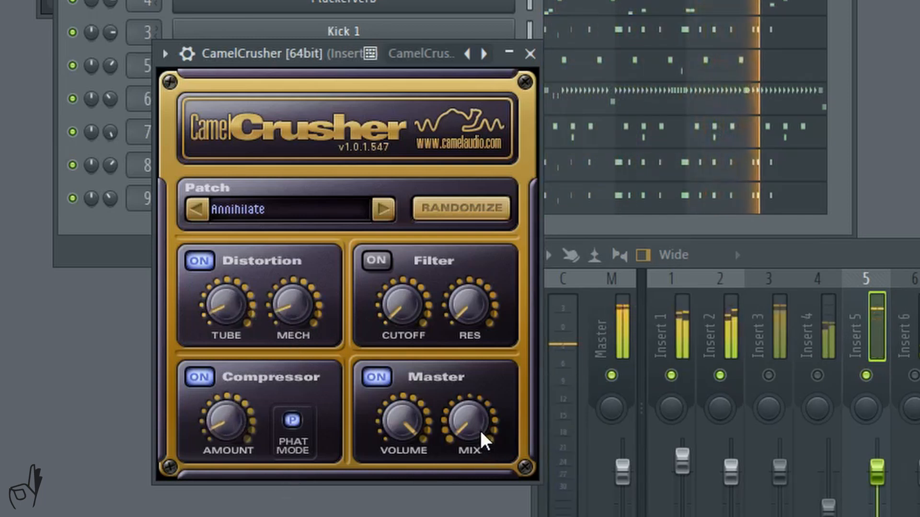
drag(476, 427, 467, 389)
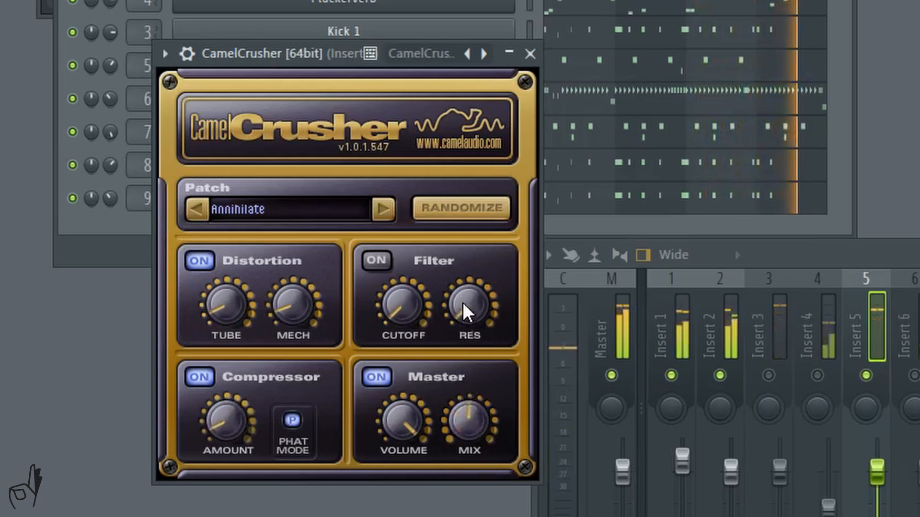
drag(462, 292, 469, 254)
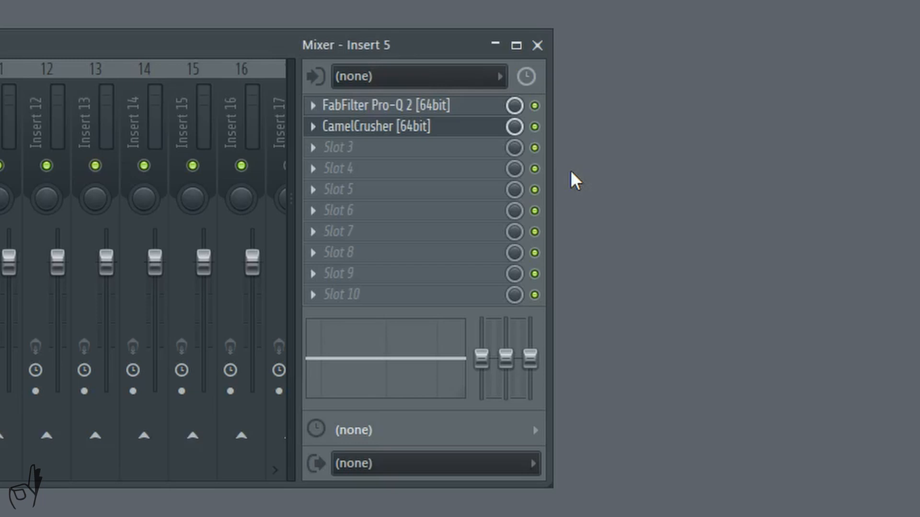
Load Transient Processor in the third effect slot of Insert 5.
click(313, 147)
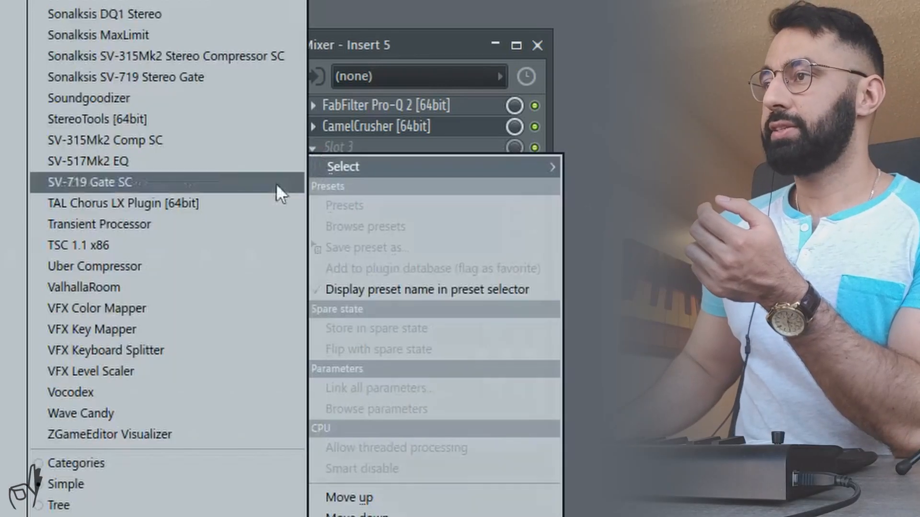
click(200, 205)
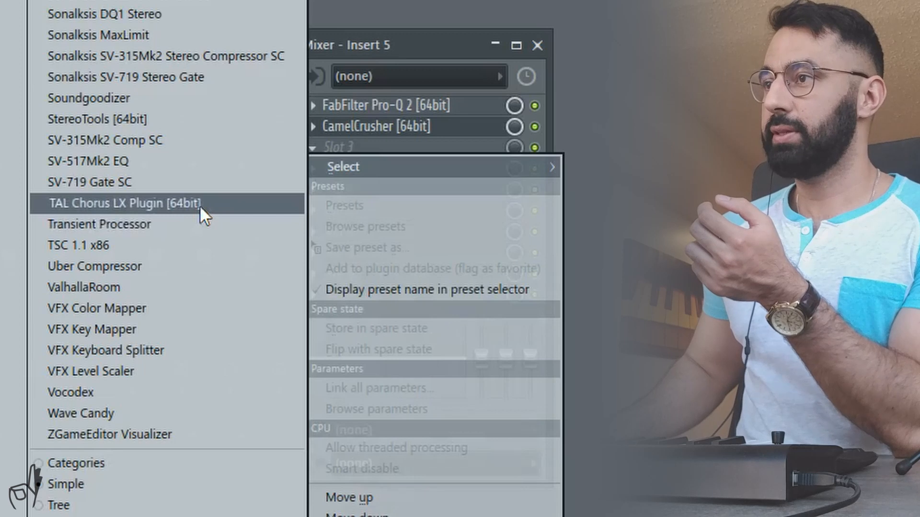
click(181, 229)
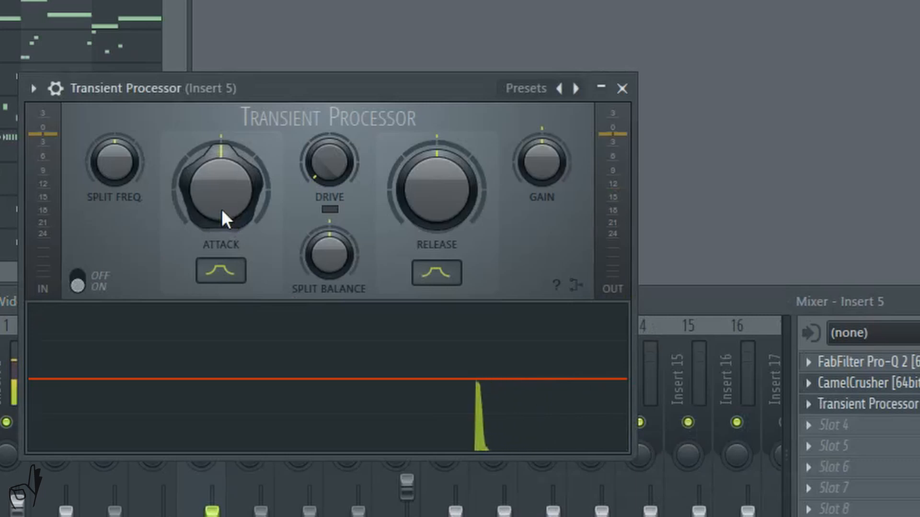
Raise Transient Processor's Attack moderately above centre, lower its Release slightly below centre, and close the plugin.
drag(221, 212, 221, 189)
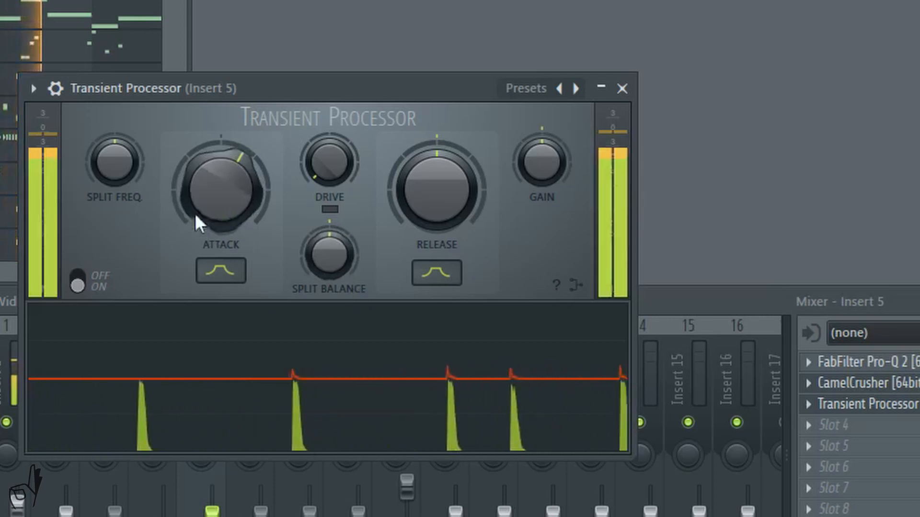
drag(427, 206, 440, 186)
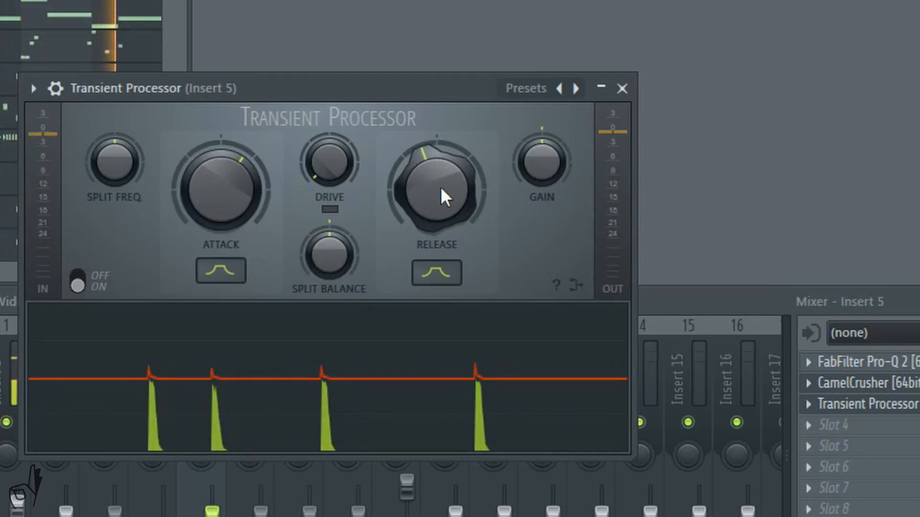
drag(441, 186, 447, 189)
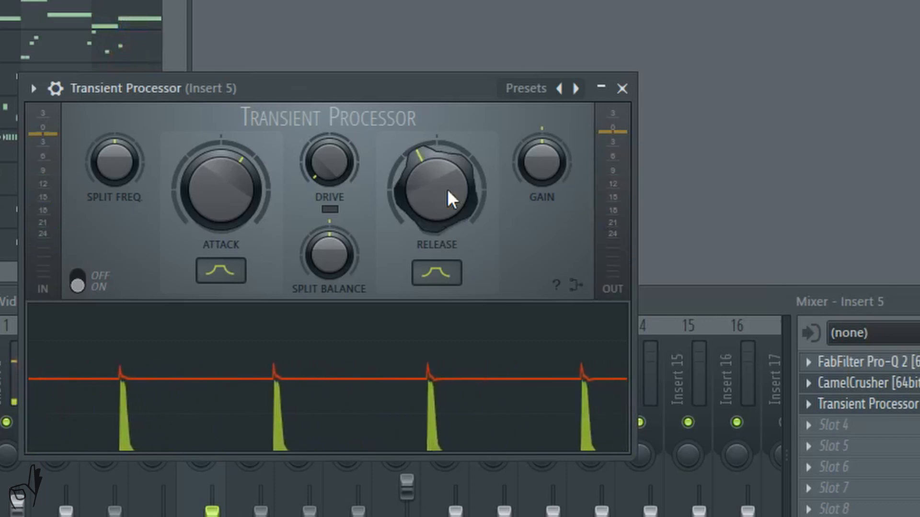
drag(447, 189, 447, 196)
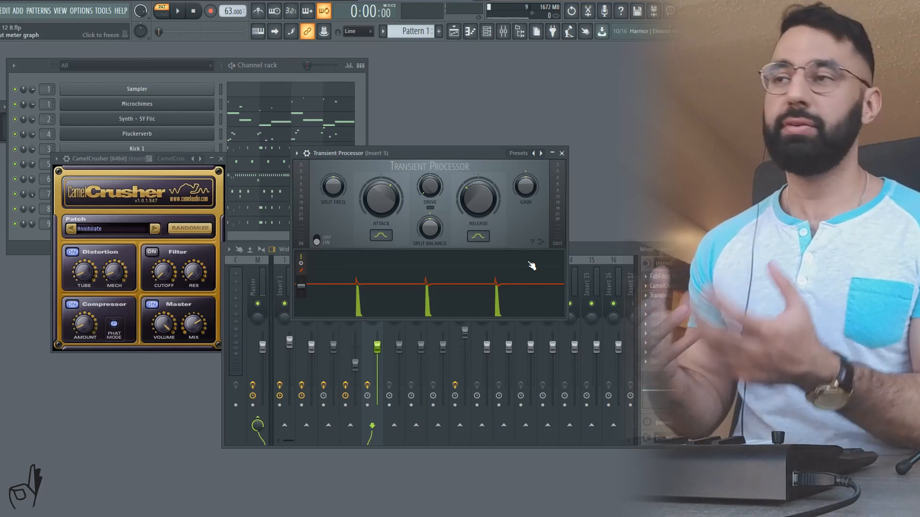
click(562, 153)
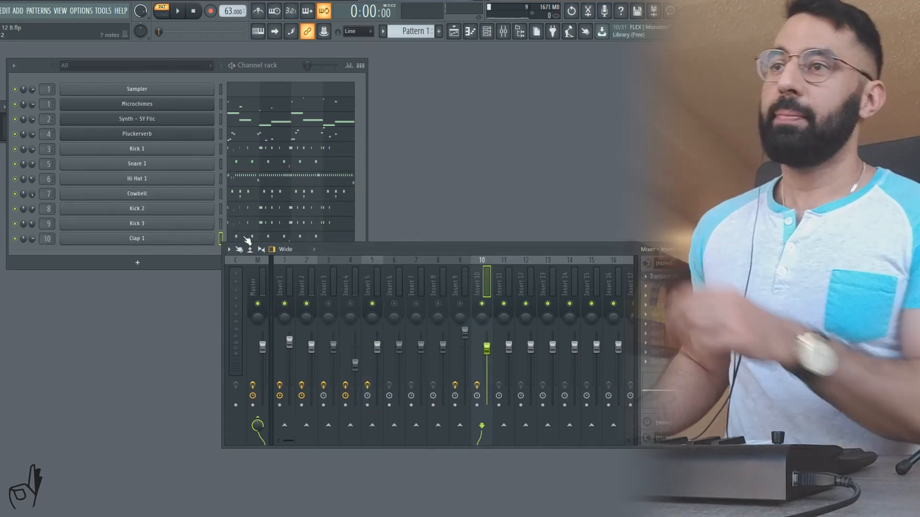
Open the Clap 1 pattern in the piano roll and audition it.
click(247, 240)
key(space)
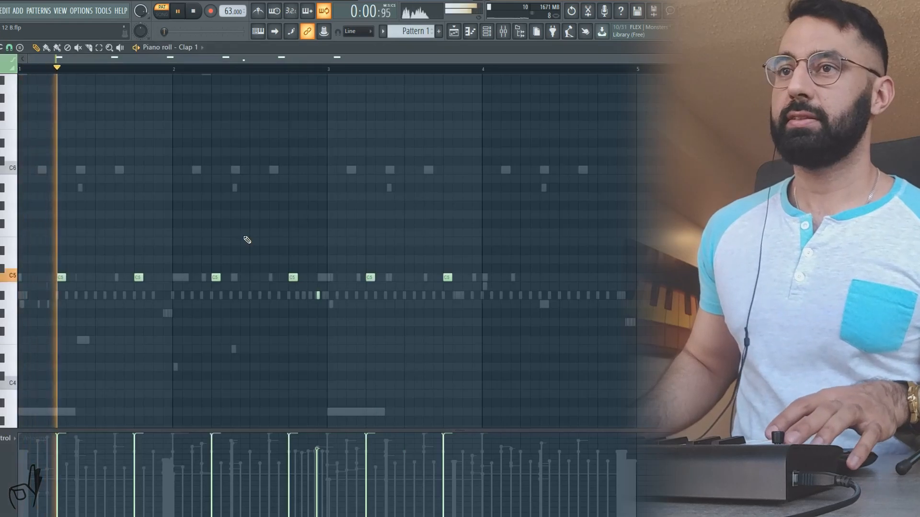
key(space)
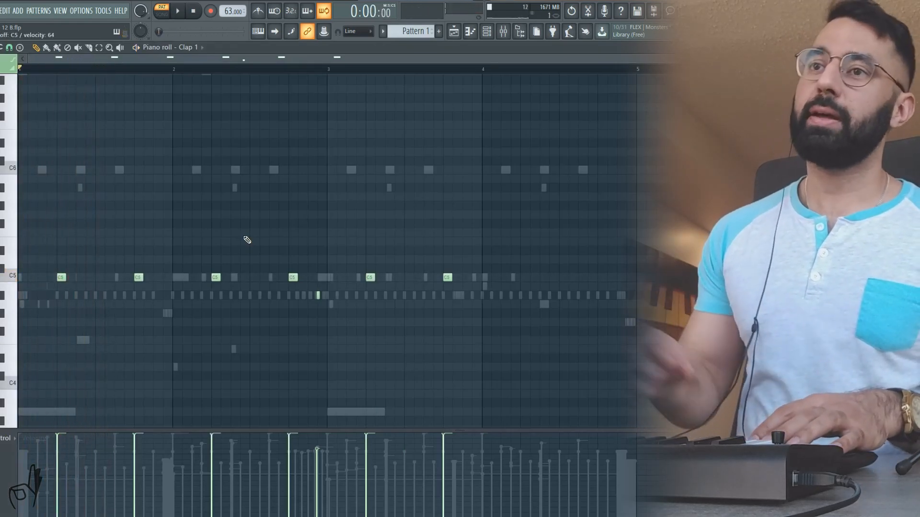
key(space)
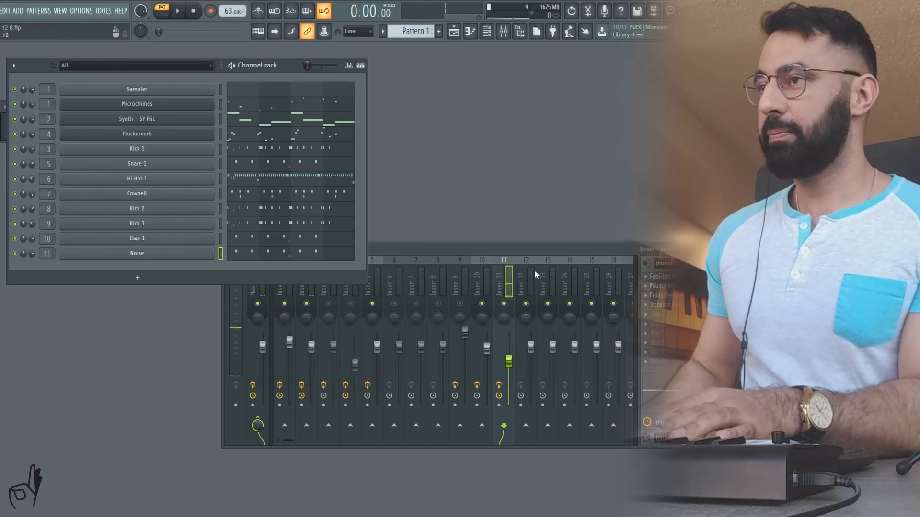
Compare the beat with the Noise layer on Insert 11 muted and unmuted during playback.
drag(534, 250, 413, 249)
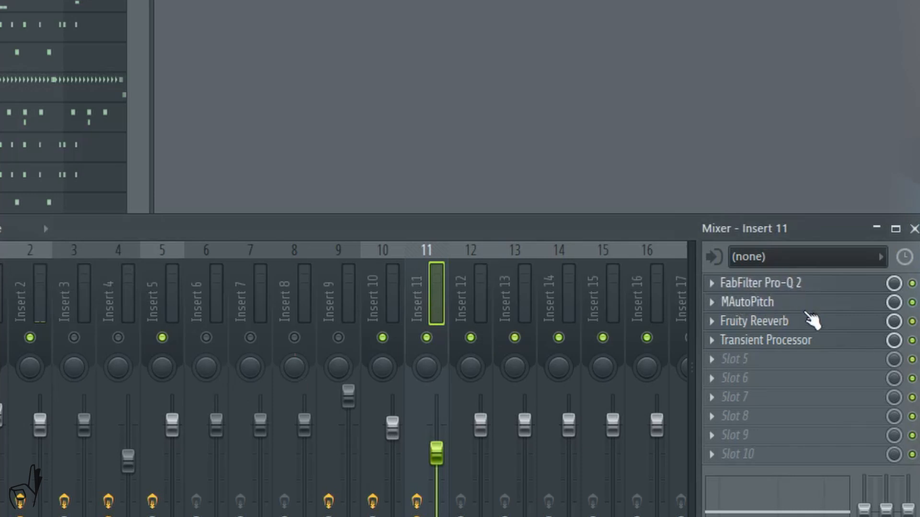
key(F6)
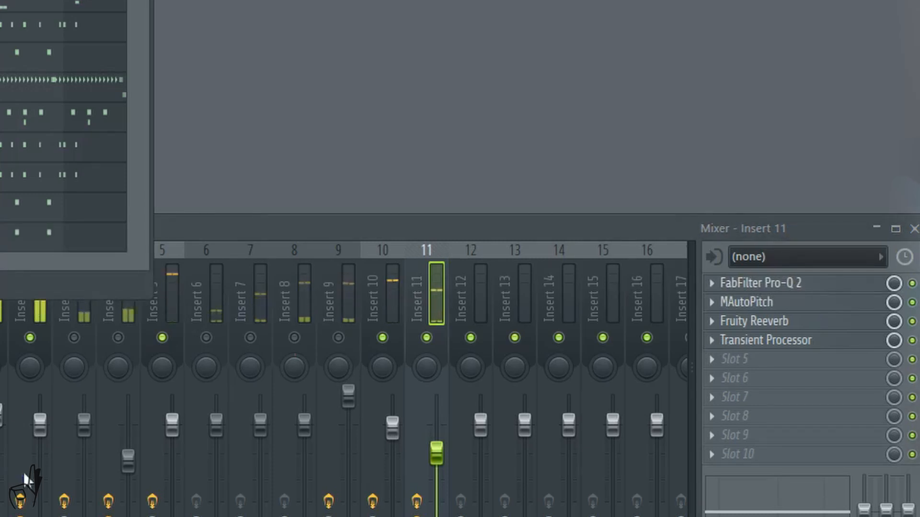
click(428, 338)
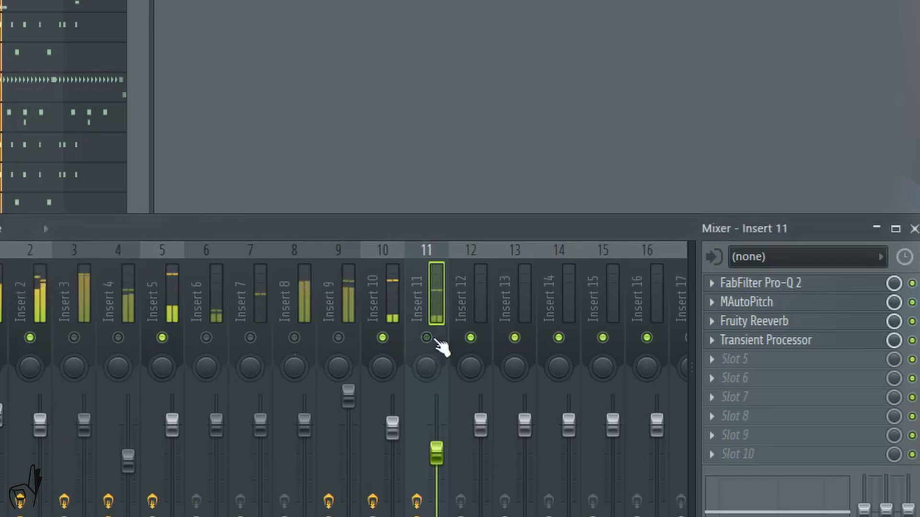
click(427, 339)
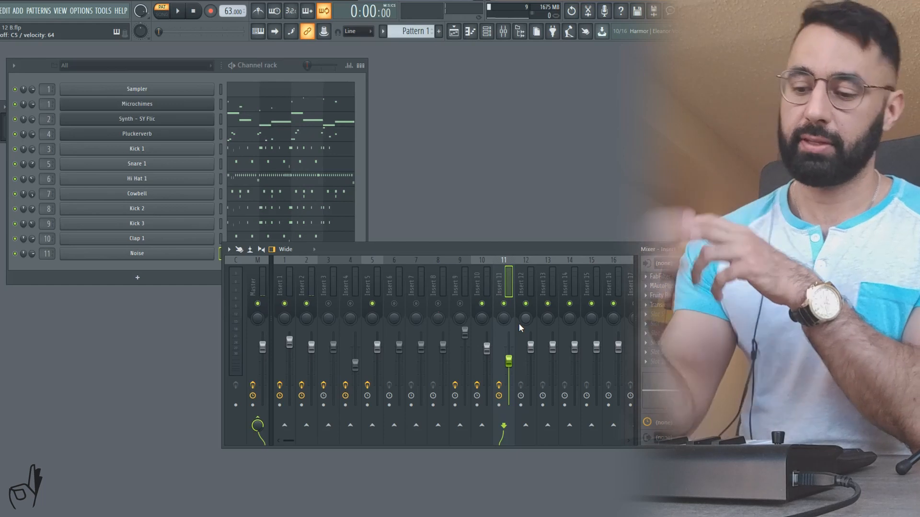
key(space)
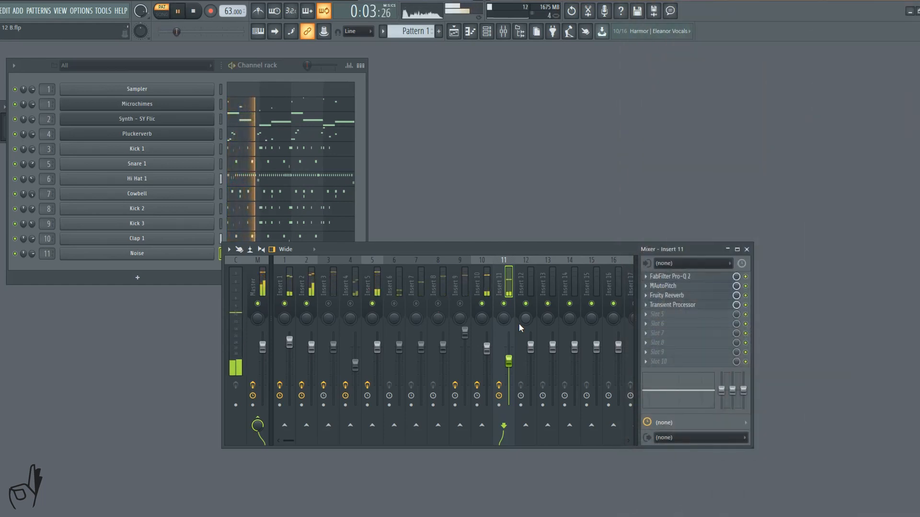
key(space)
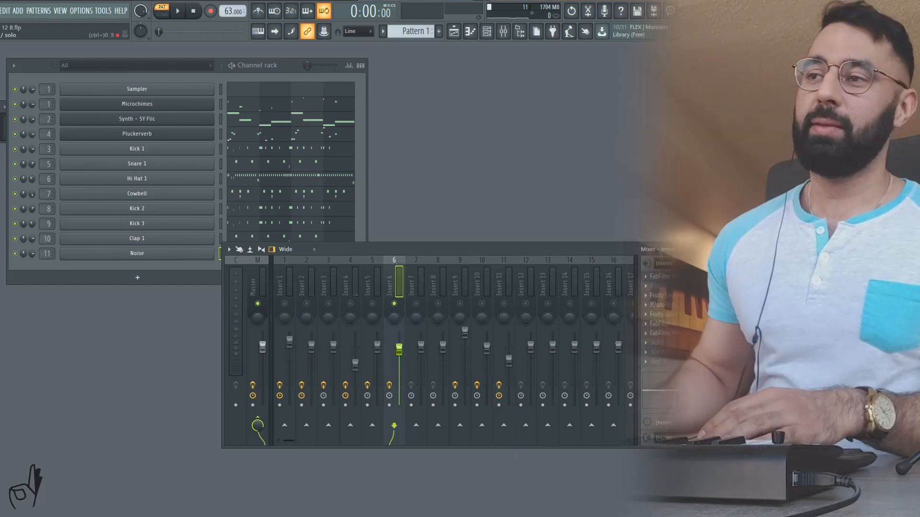
Play the soloed Insert 6, show the first FabFilter Pro-Q 2's curve and enable that equalizer.
key(space)
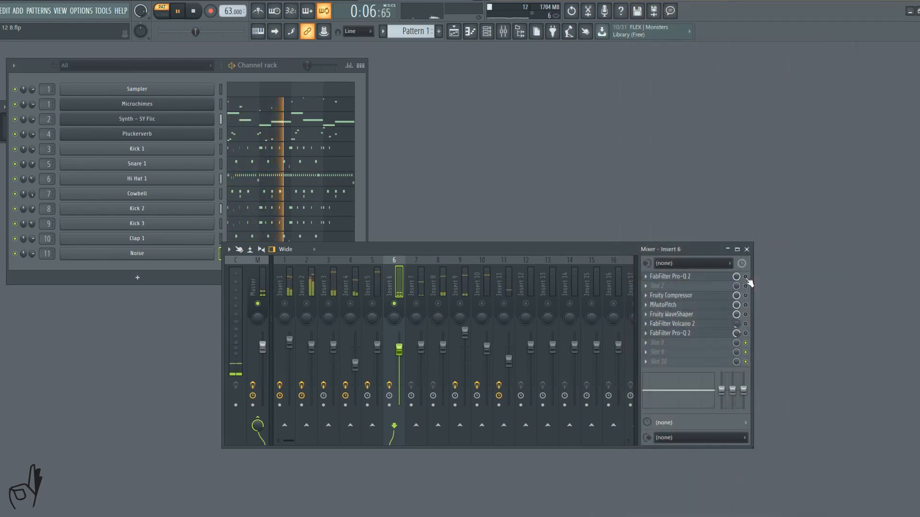
click(716, 277)
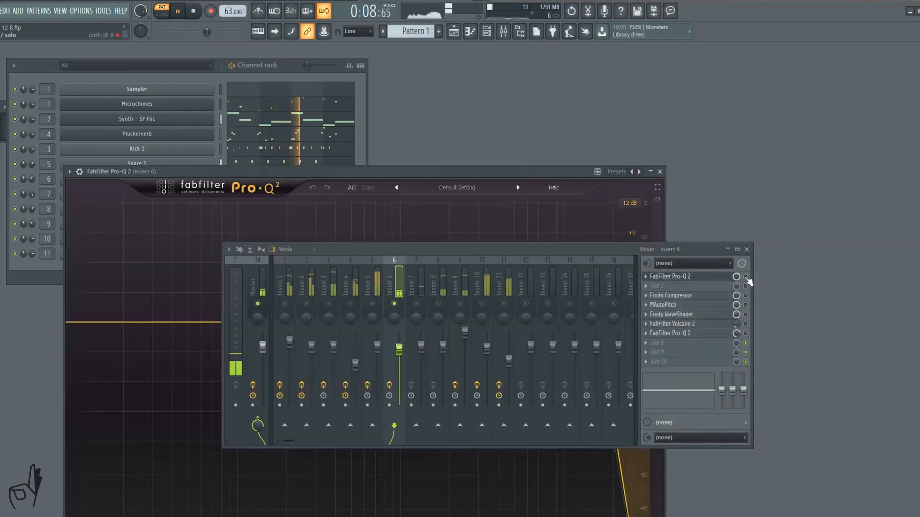
click(556, 176)
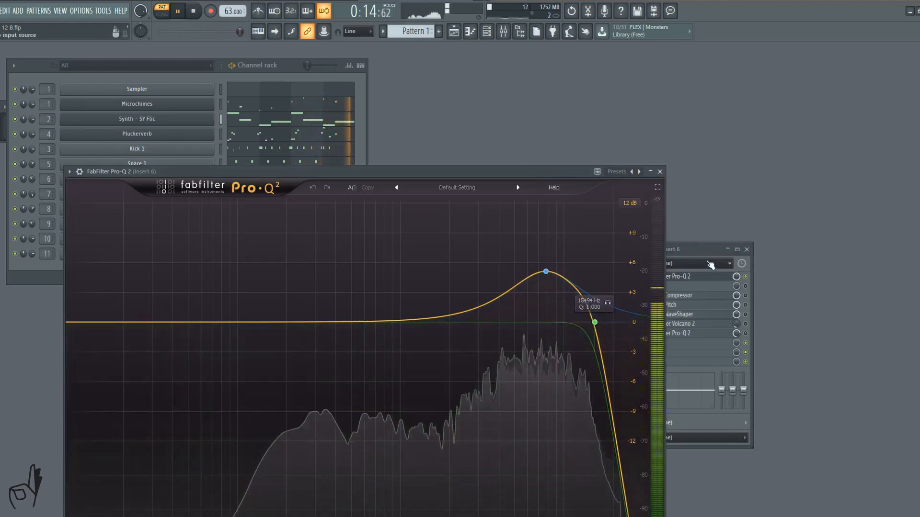
Enable Fruity Compressor, MAutoPitch, Fruity WaveShaper and FabFilter Volcano 2 on Insert 6 during playback.
click(746, 297)
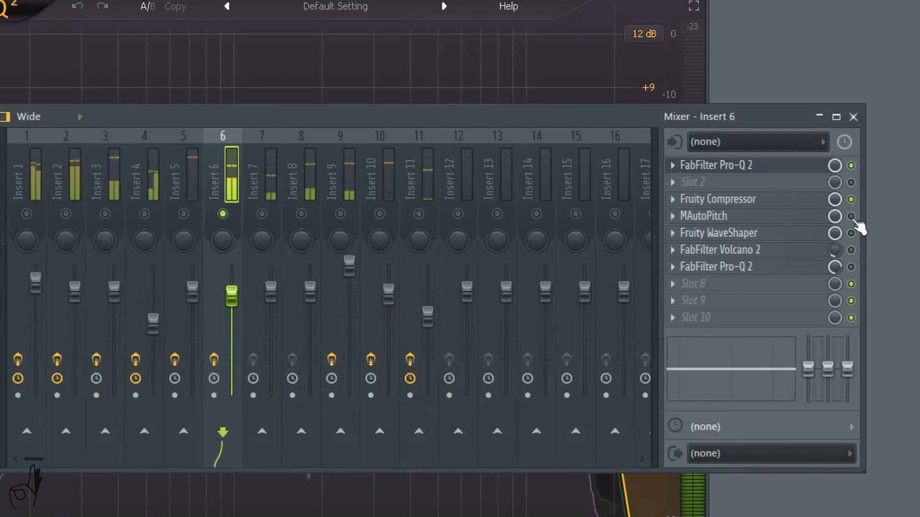
click(852, 217)
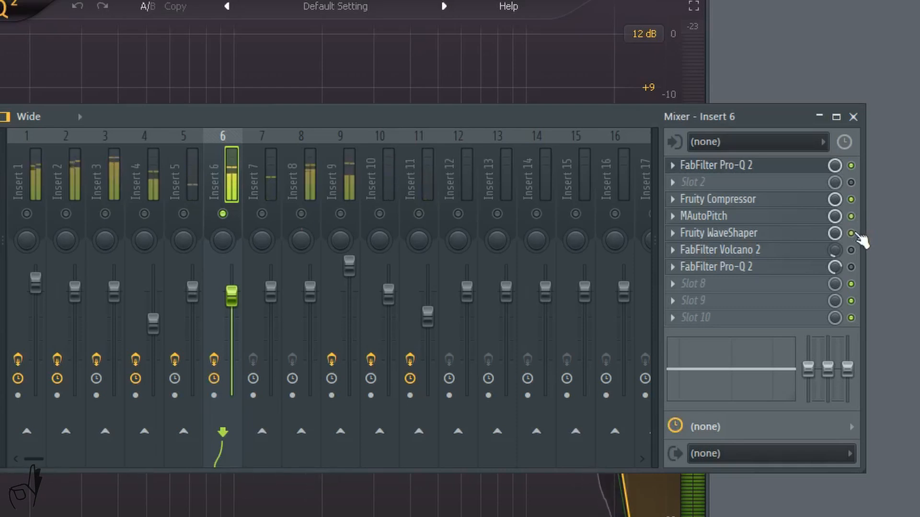
click(852, 250)
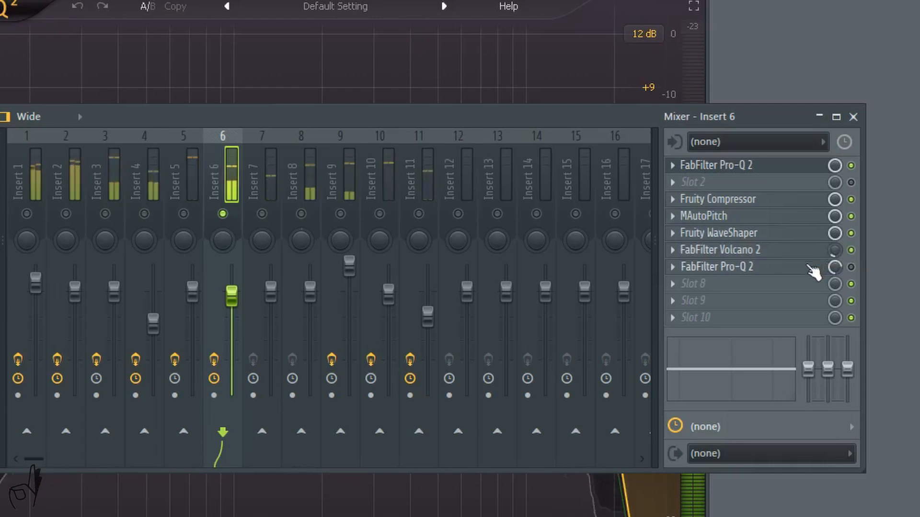
Enable the second FabFilter Pro-Q 2 on Insert 6 and examine its low cut and high-frequency boost.
click(814, 272)
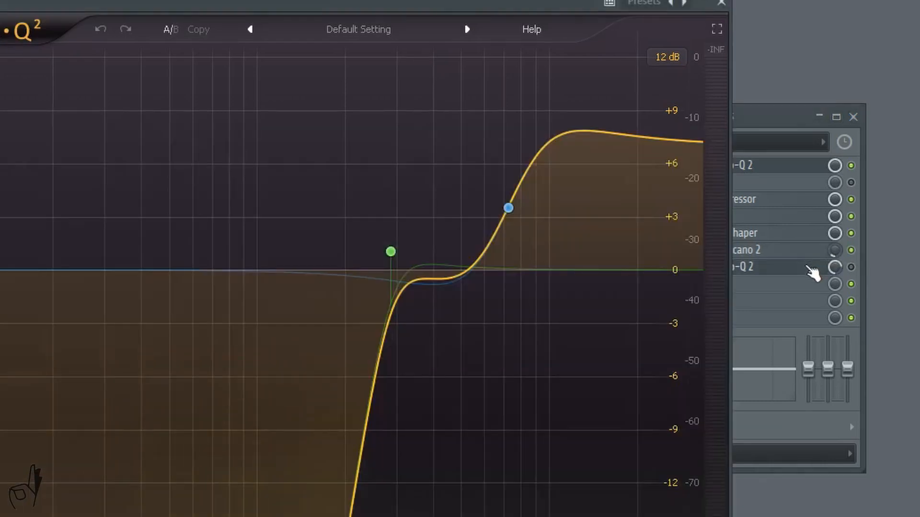
click(851, 267)
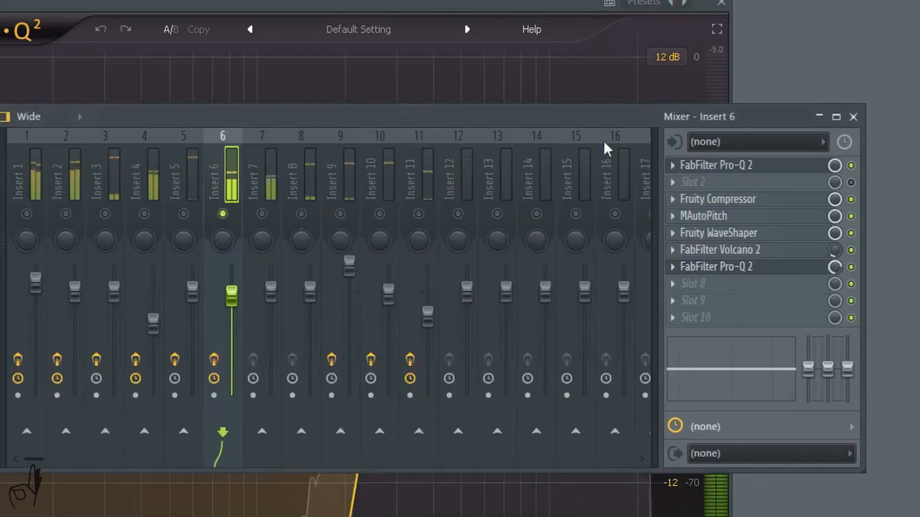
click(490, 3)
mouse_move(425, 179)
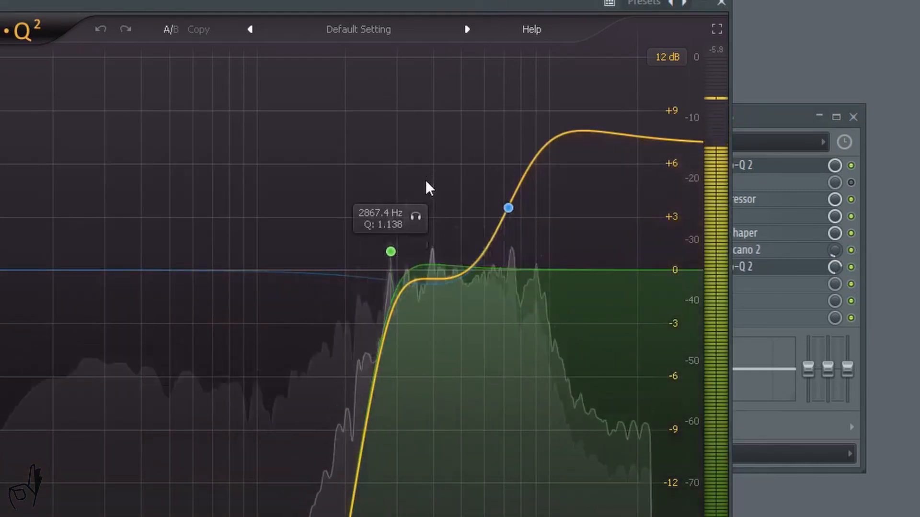
mouse_move(468, 186)
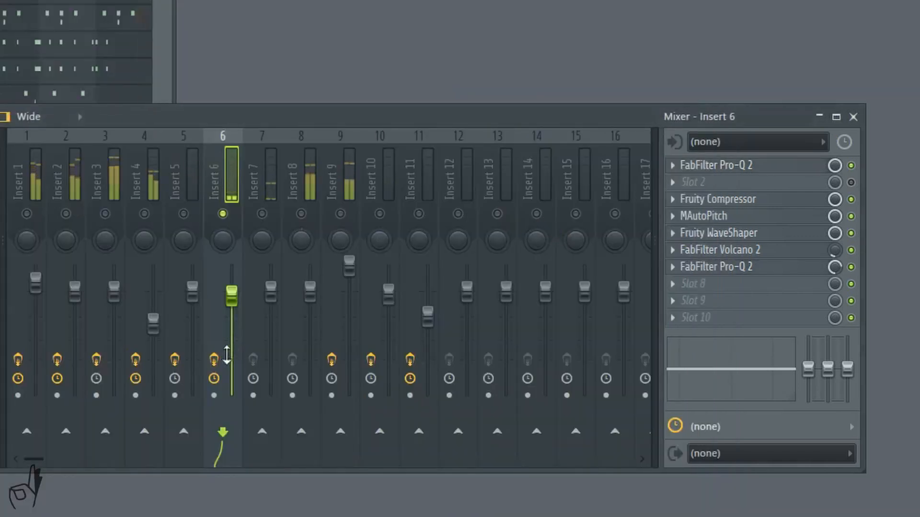
Bypass and re-enable the whole effect chain of Insert 6 to compare the sound.
click(214, 359)
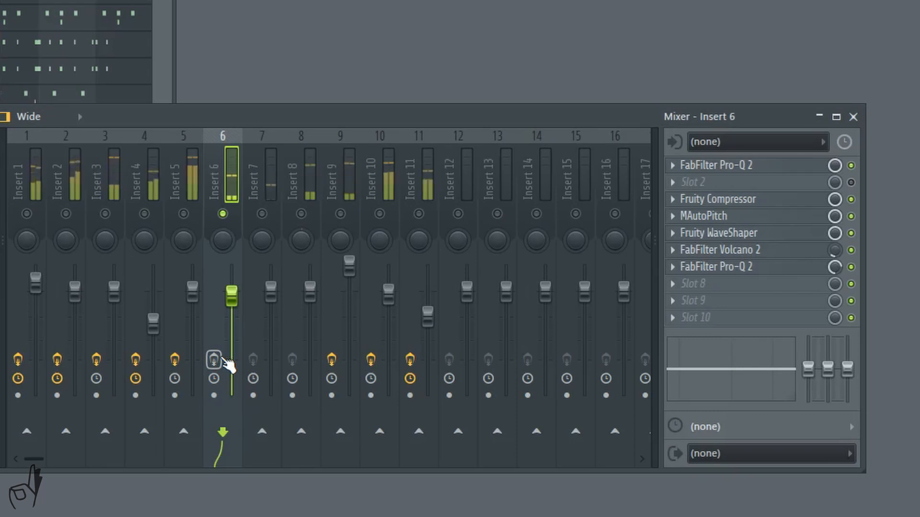
click(214, 359)
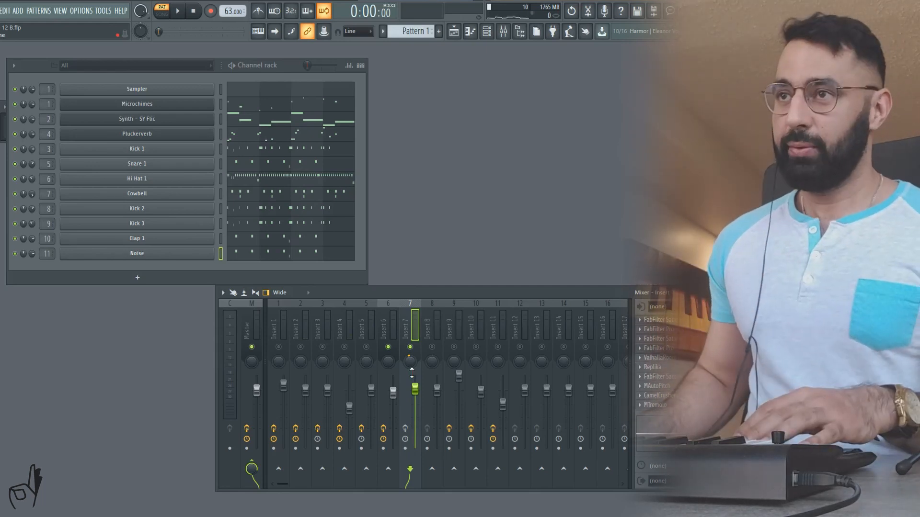
Play the pattern with Inserts 6 and 7 soloed together.
key(space)
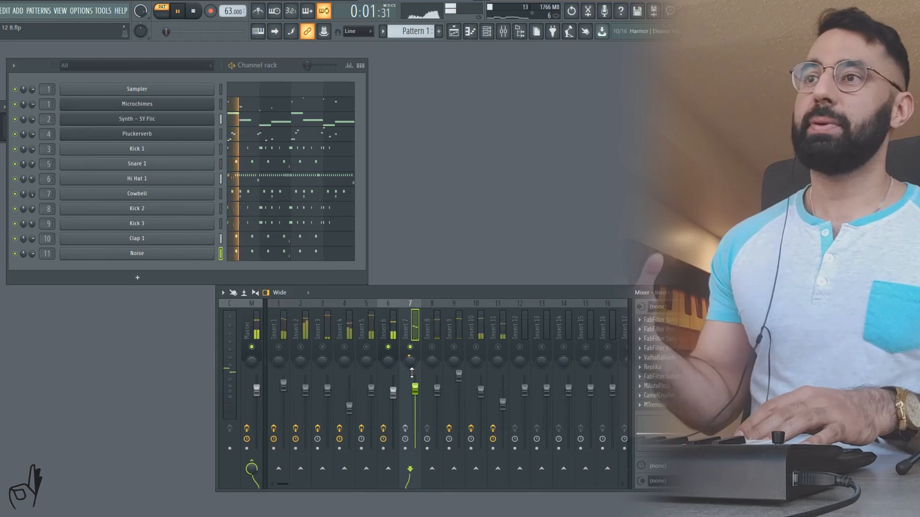